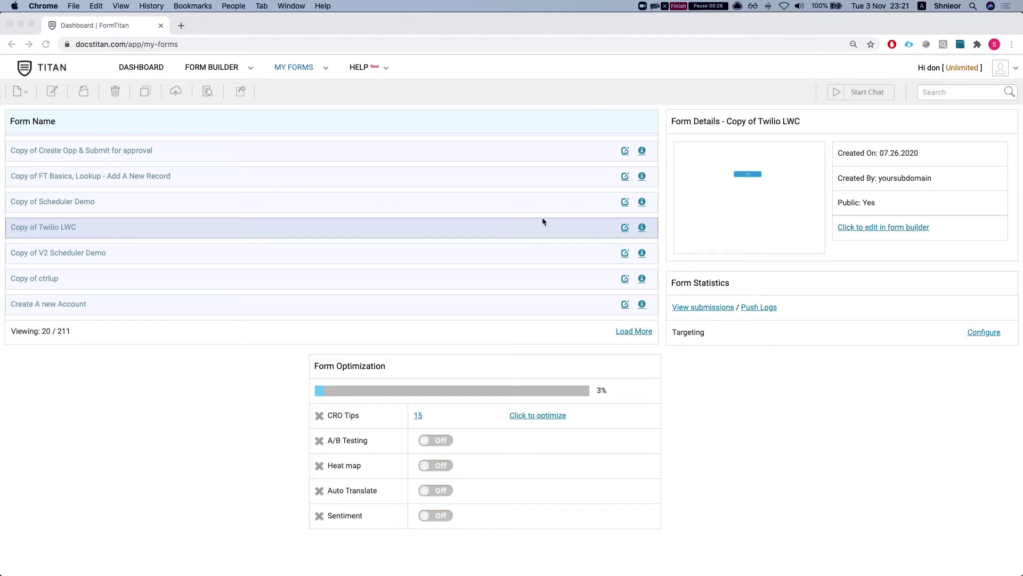
pyautogui.click(643, 230)
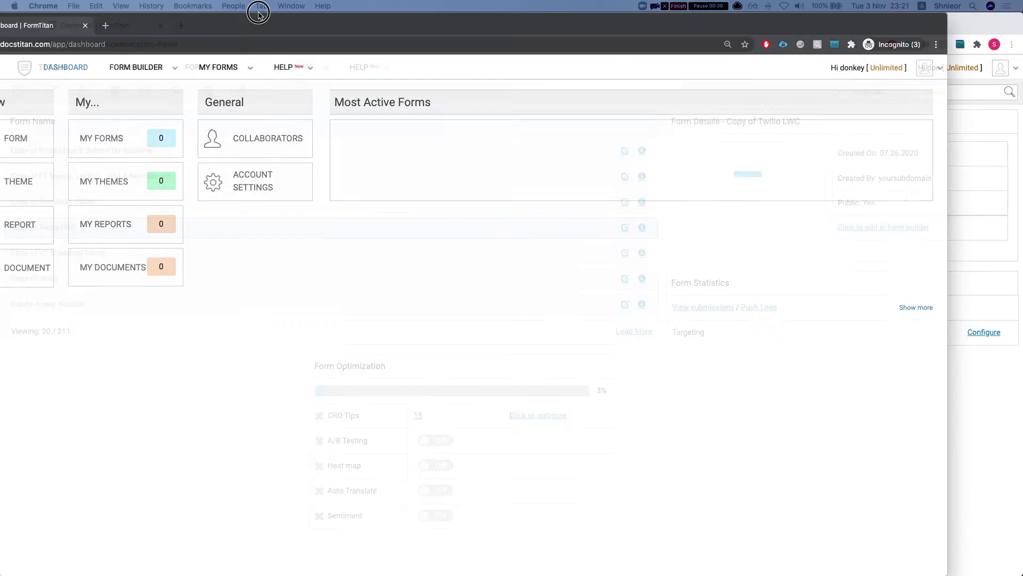
pyautogui.moveTo(257, 12); pyautogui.dragTo(233, 12)
pyautogui.doubleClick(249, 26)
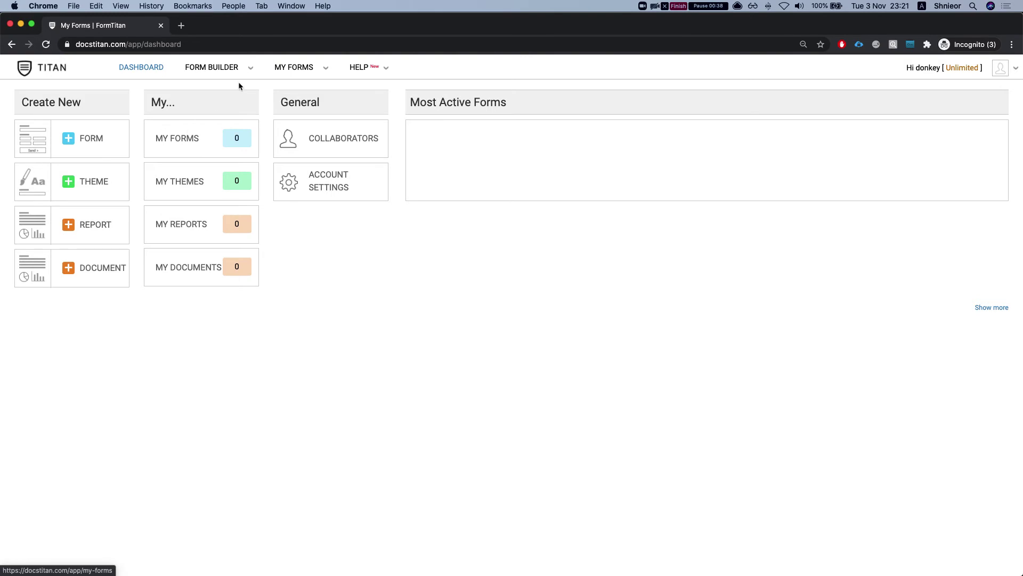
pyautogui.hotkey('ctrl', 'Left')
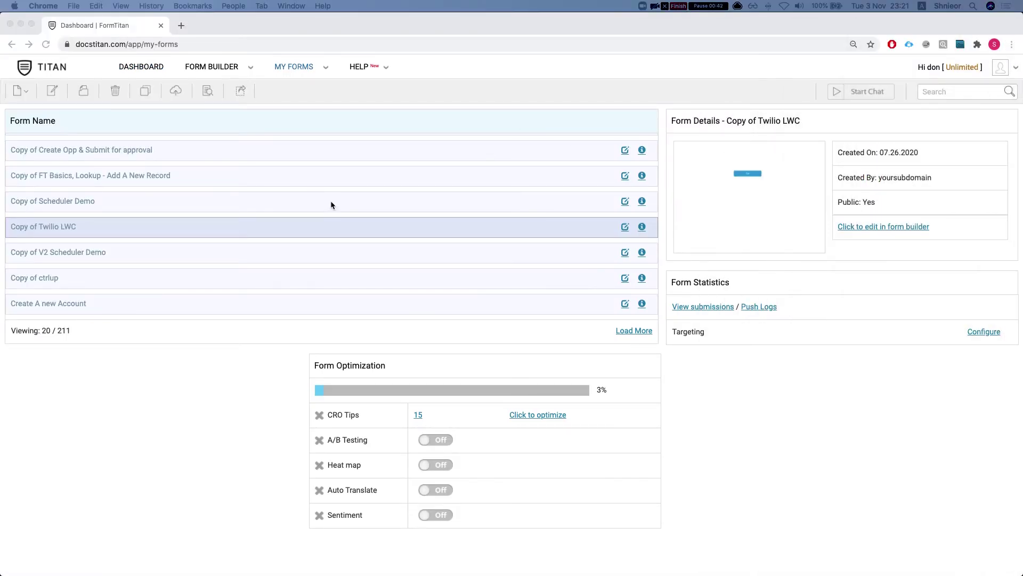
# Start exporting the Copy of Twilio LWC form from the source account's form list
pyautogui.scroll(1, 373, 213)
pyautogui.scroll(-1, 496, 239)
pyautogui.scroll(1, 508, 250)
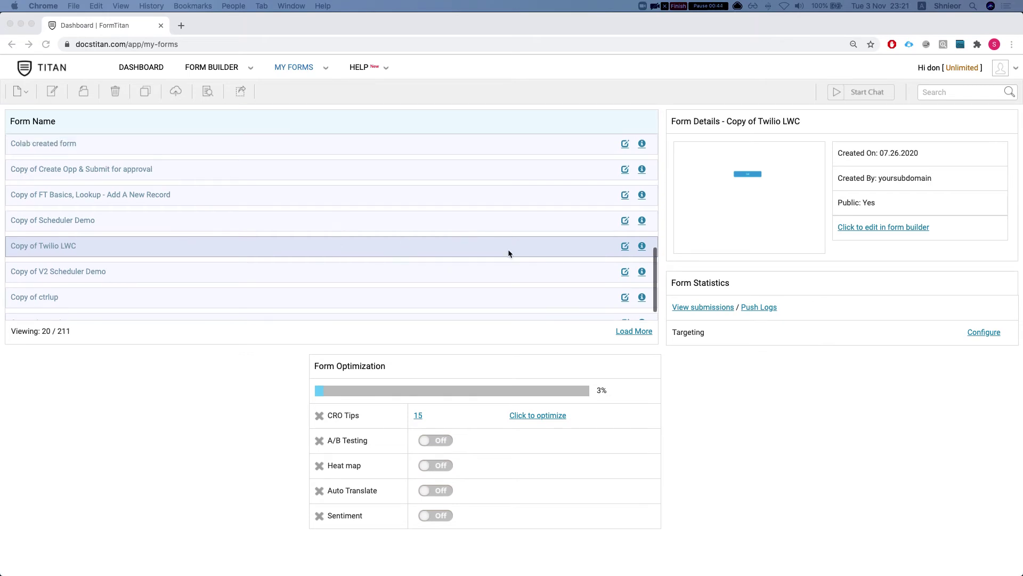
pyautogui.click(642, 246)
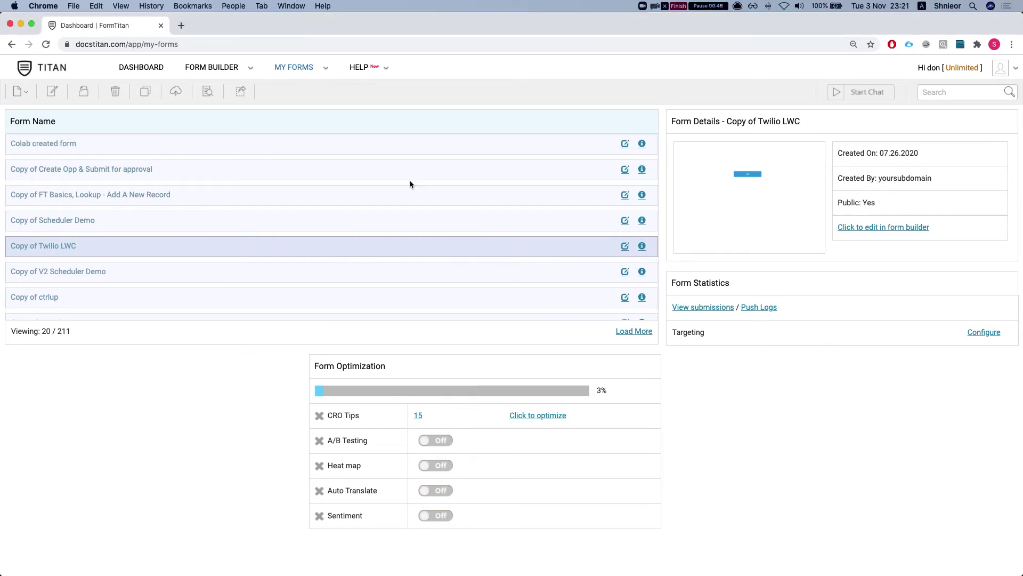
pyautogui.click(241, 91)
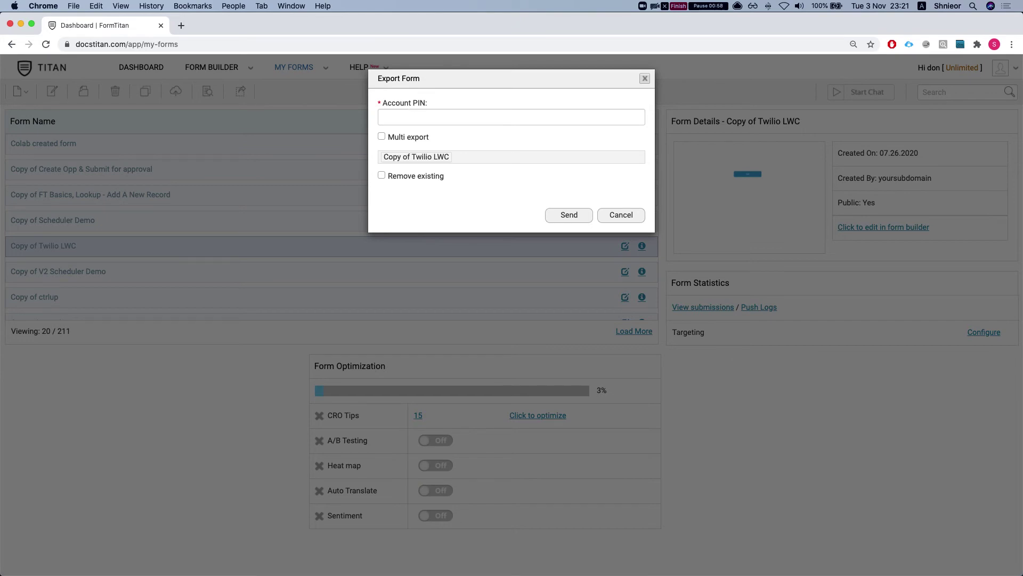
# Switch to the destination account's incognito window, generate a support PIN in its account settings and select it for copying
pyautogui.moveTo(1022, 21); pyautogui.dragTo(481, 29)
pyautogui.doubleClick(482, 29)
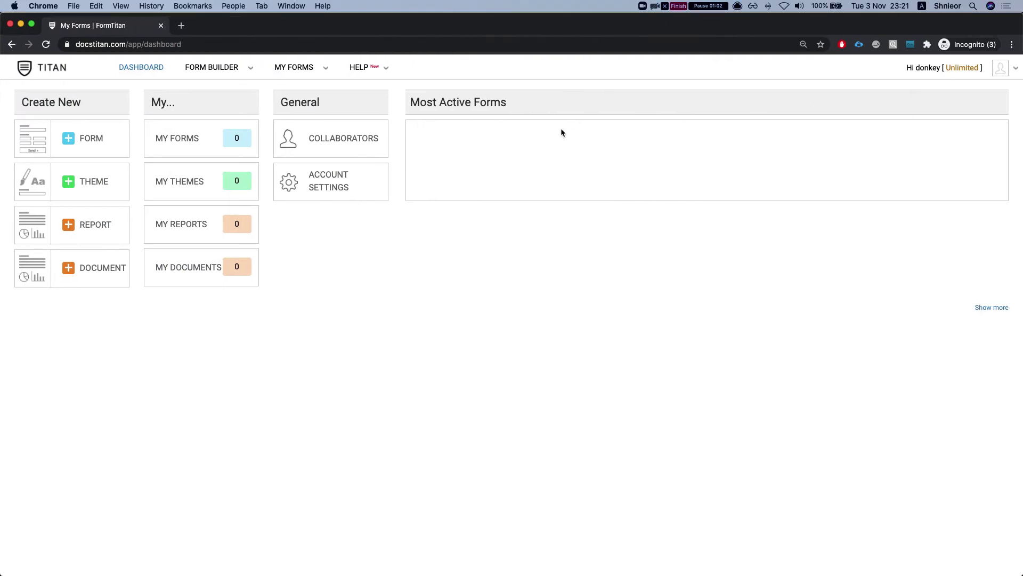
pyautogui.click(1012, 78)
pyautogui.click(993, 96)
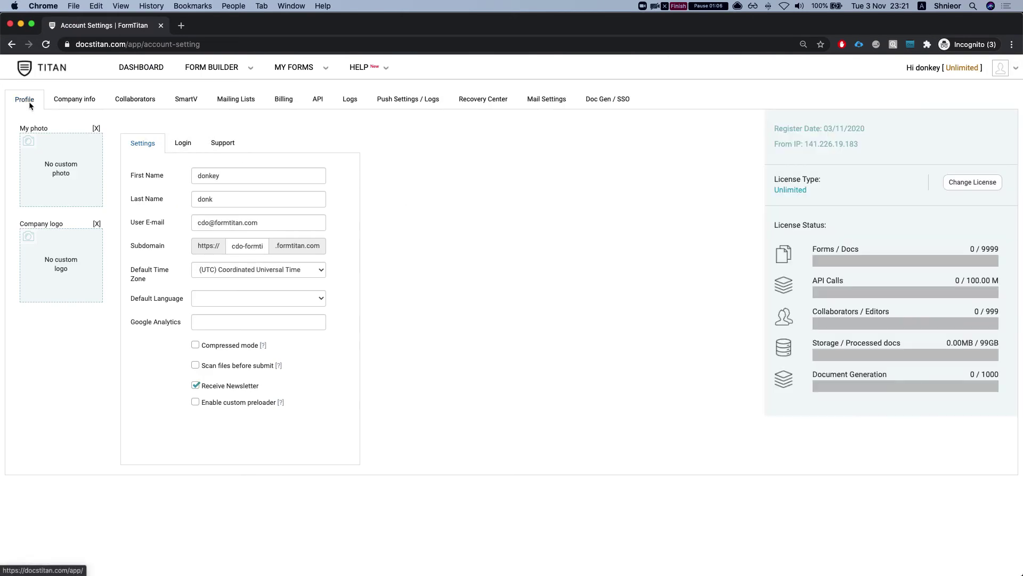
pyautogui.click(222, 142)
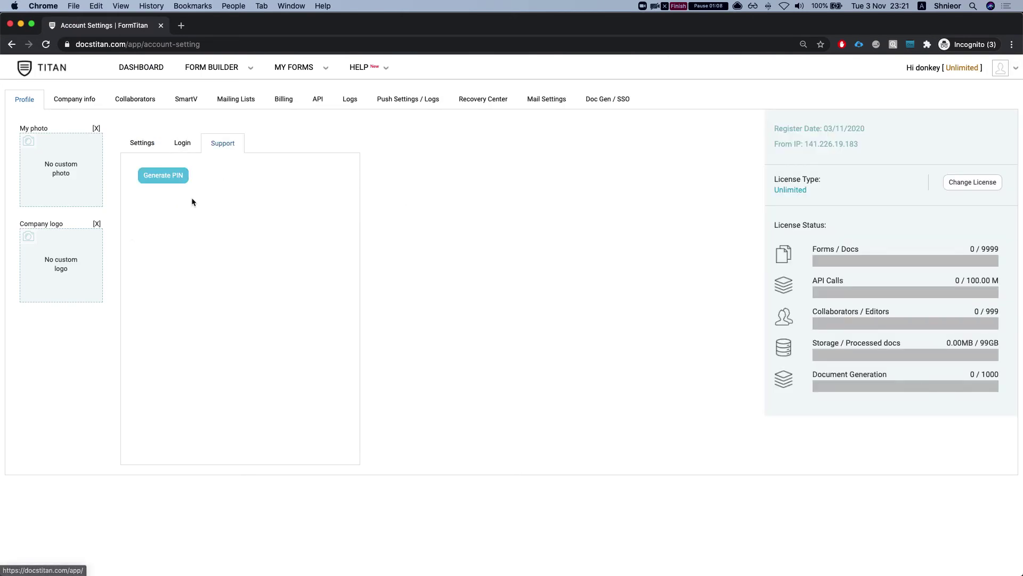
pyautogui.click(163, 181)
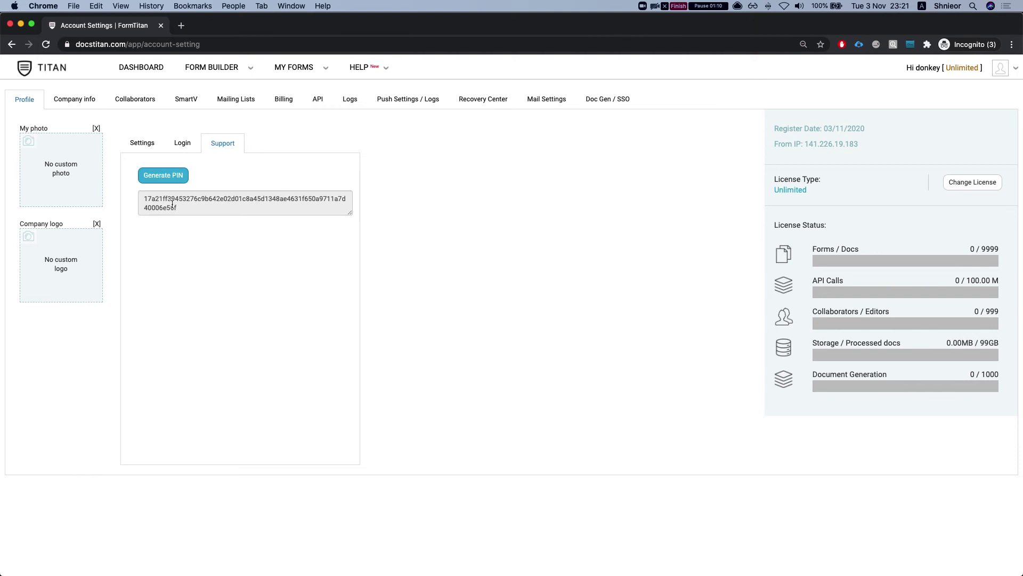
pyautogui.click(171, 201)
pyautogui.press('super+c')
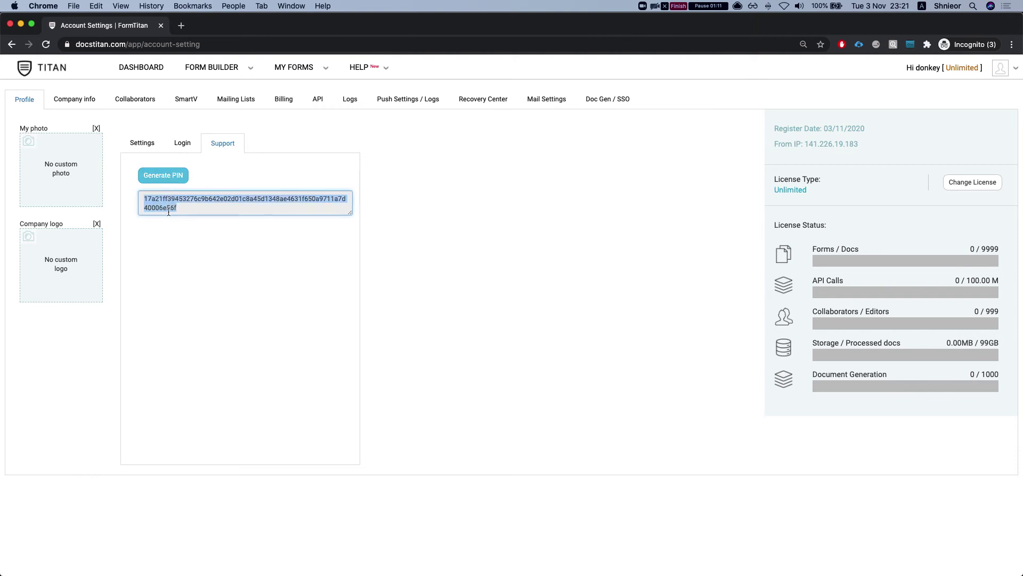
# Return to the source account's window and paste the destination account's PIN into the form export's account PIN field
pyautogui.doubleClick(266, 27)
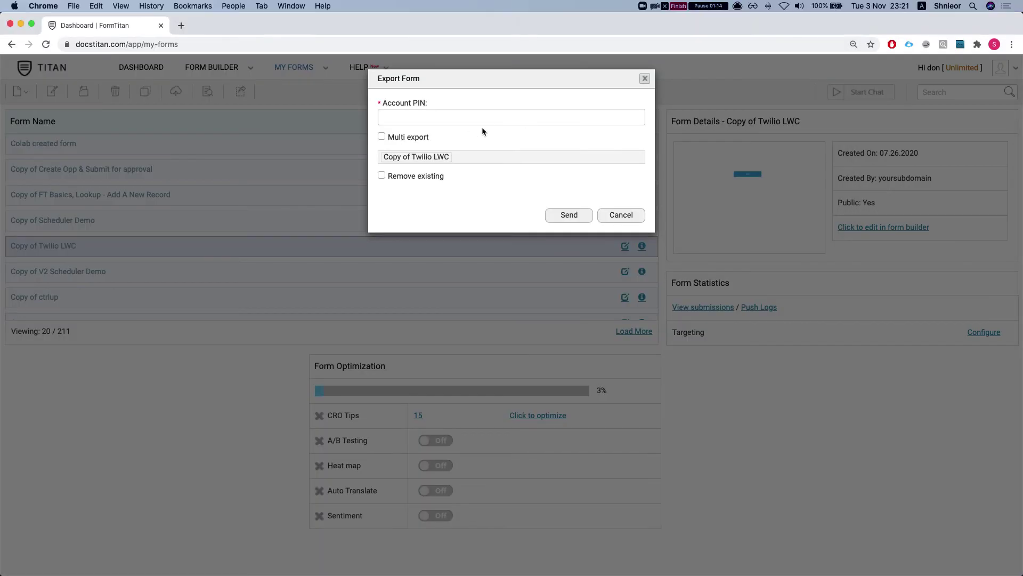
pyautogui.click(468, 117)
pyautogui.press('super+v')
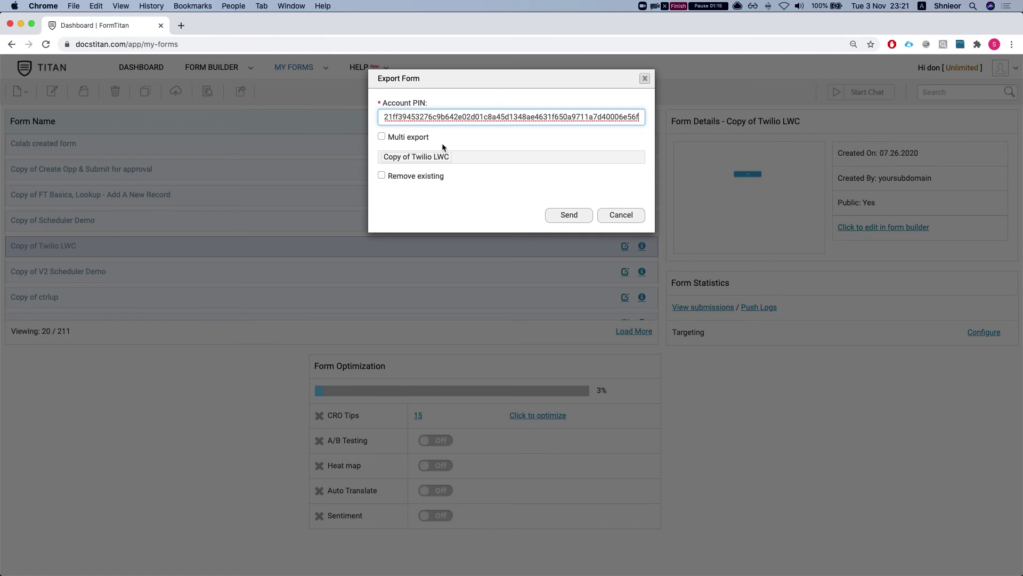
# Enable multi export and add the TITAN & Salesforce JWT and TITAN Barcode Scanner forms to the export
pyautogui.click(382, 136)
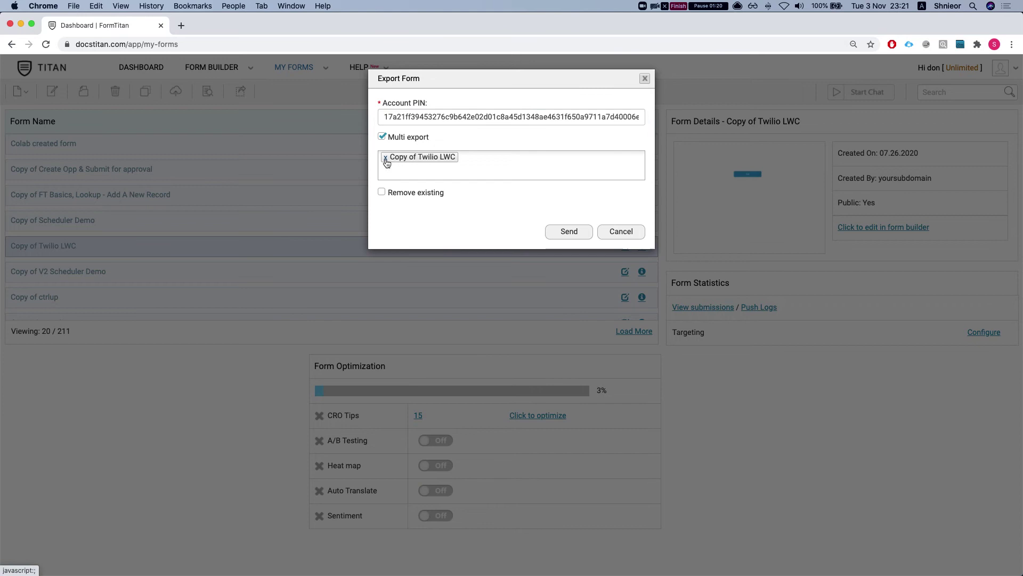
pyautogui.click(430, 178)
pyautogui.scroll(-2, 437, 236)
pyautogui.scroll(-1, 438, 237)
pyautogui.scroll(2, 438, 237)
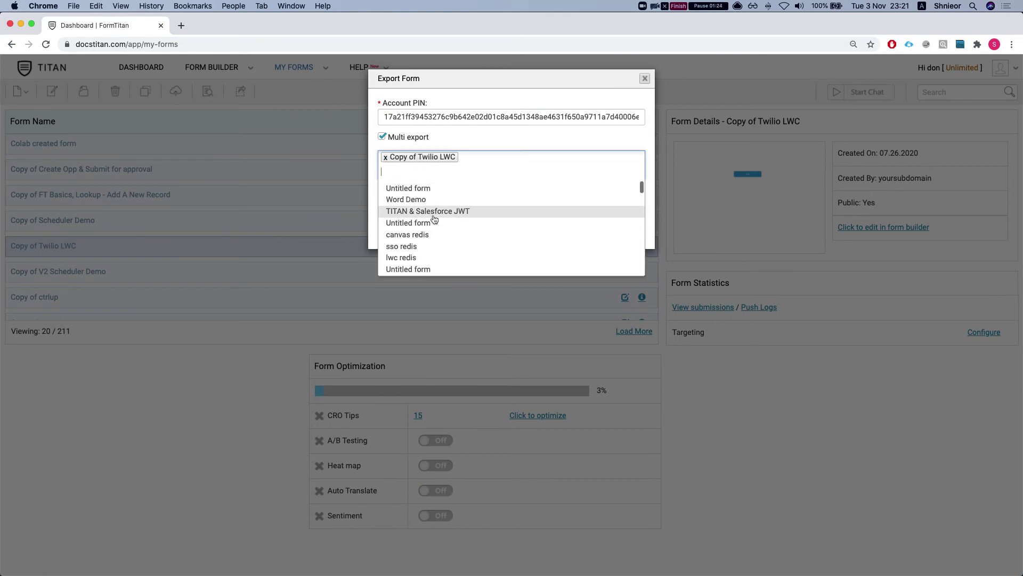
pyautogui.click(433, 211)
pyautogui.click(422, 177)
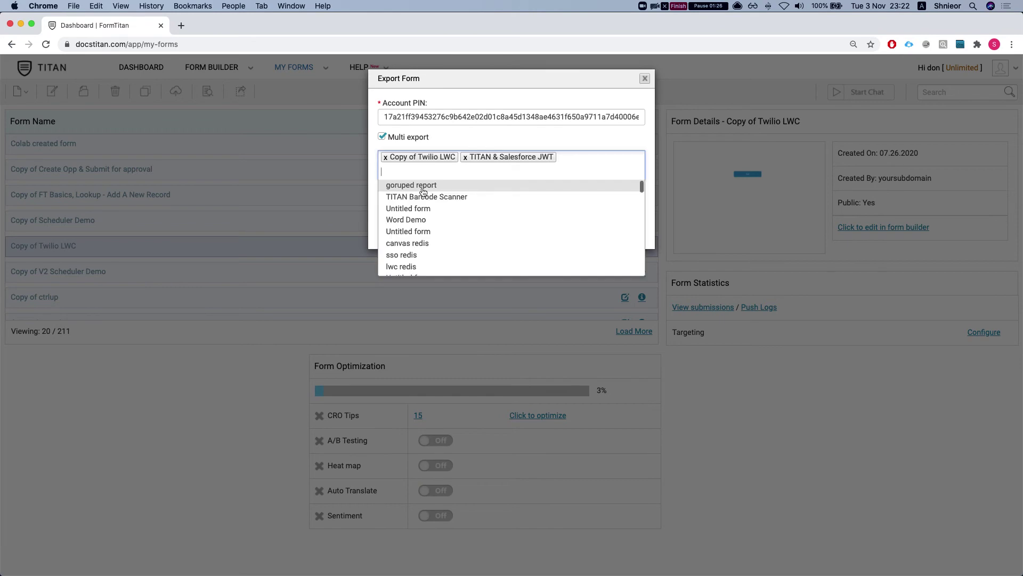
pyautogui.scroll(-1, 433, 201)
pyautogui.scroll(1, 433, 201)
pyautogui.click(432, 200)
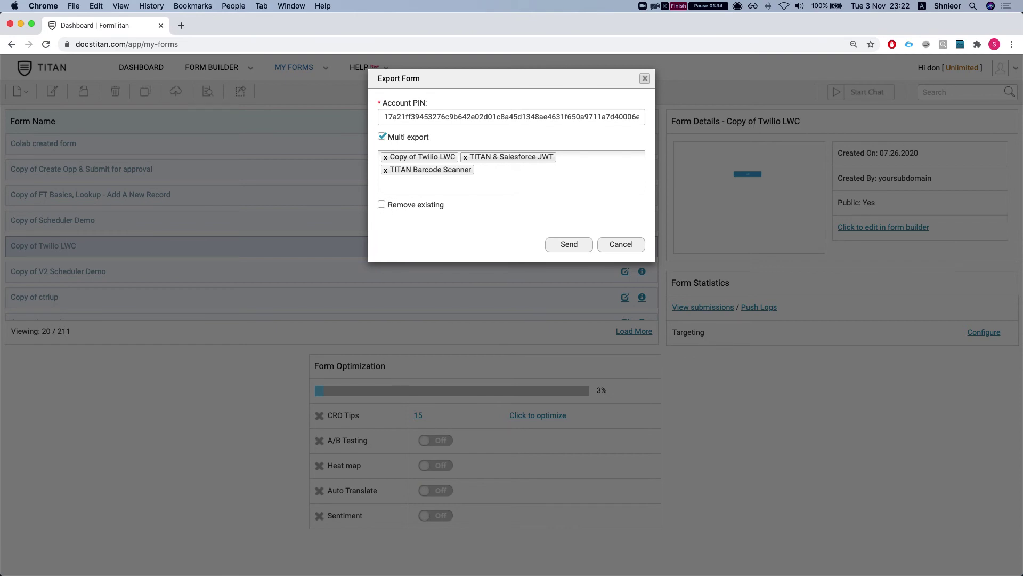
pyautogui.hotkey('ctrl', 'Right')
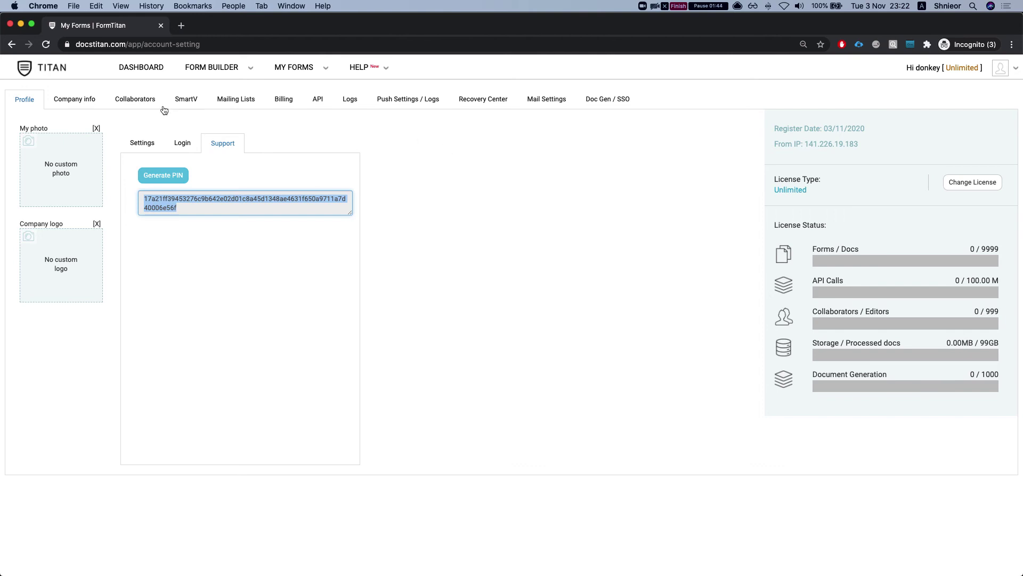
pyautogui.moveTo(239, 33); pyautogui.dragTo(324, 3)
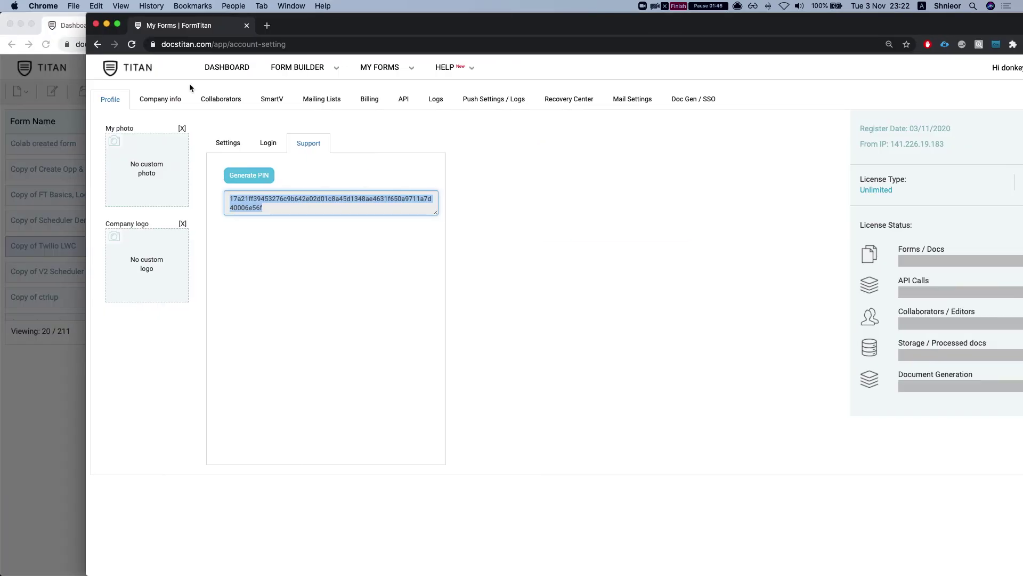
pyautogui.click(123, 72)
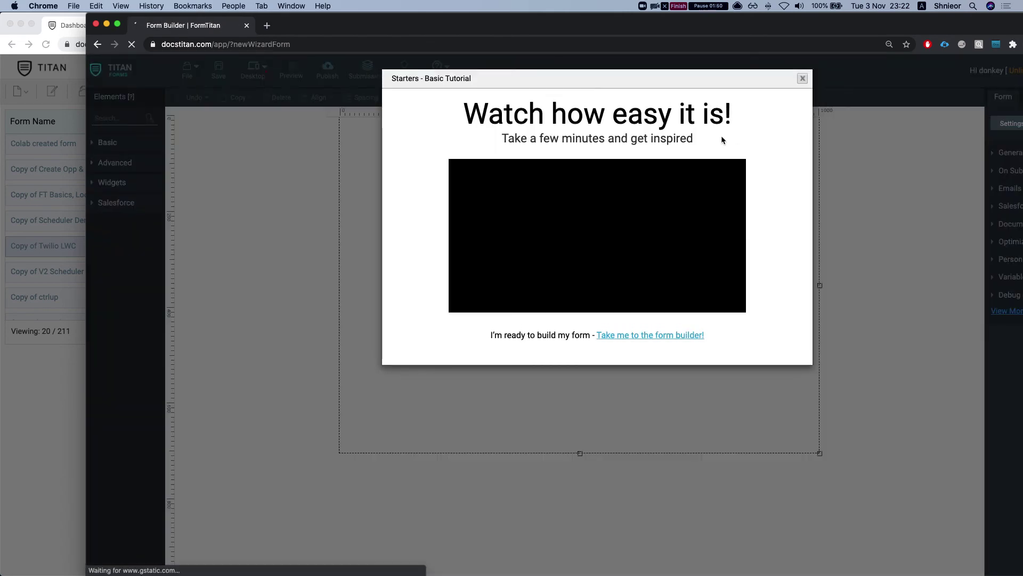
pyautogui.click(802, 79)
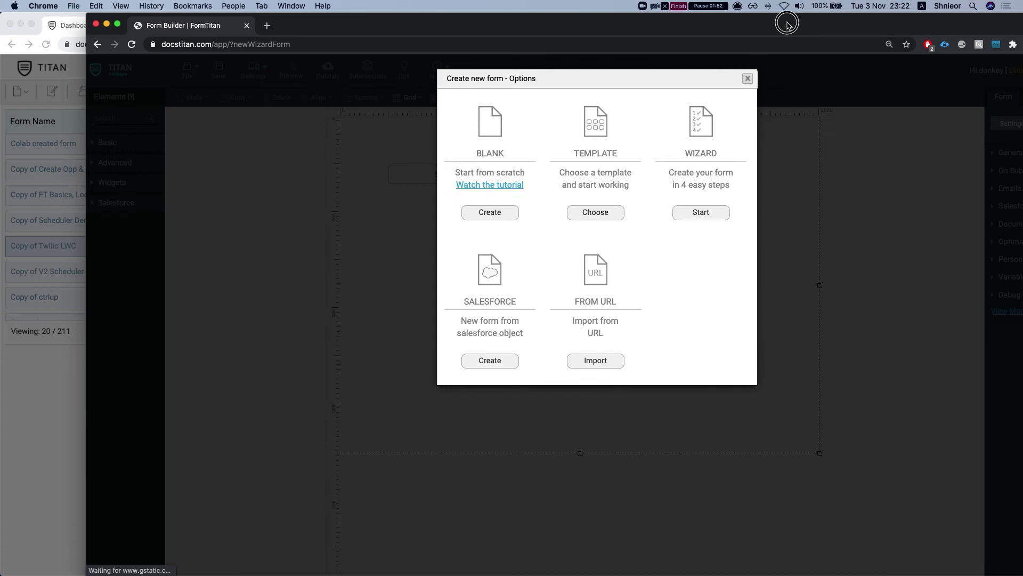
pyautogui.moveTo(849, 35); pyautogui.dragTo(765, 36)
pyautogui.click(665, 79)
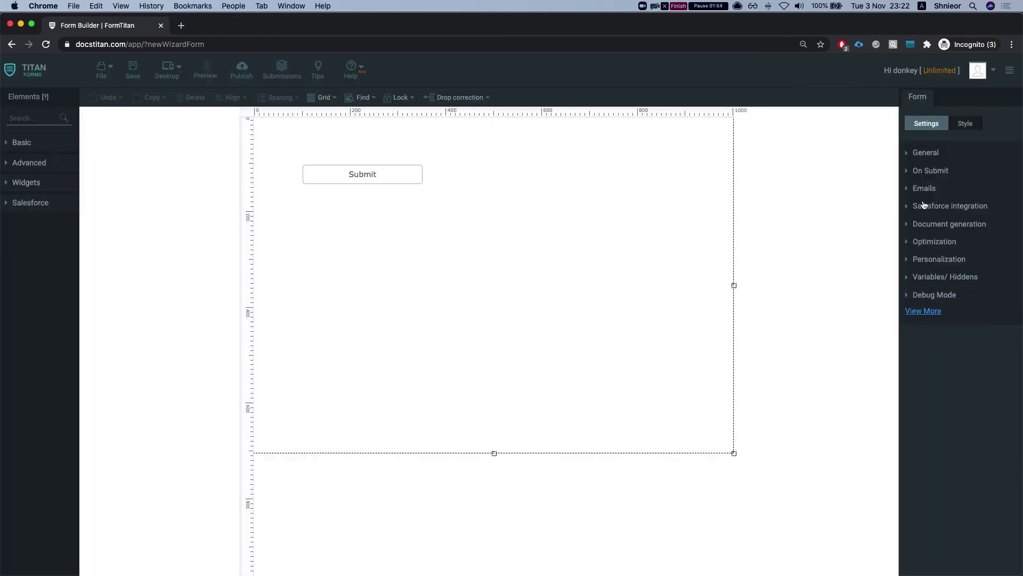
pyautogui.click(927, 153)
pyautogui.doubleClick(946, 358)
pyautogui.write('sdfdsf')
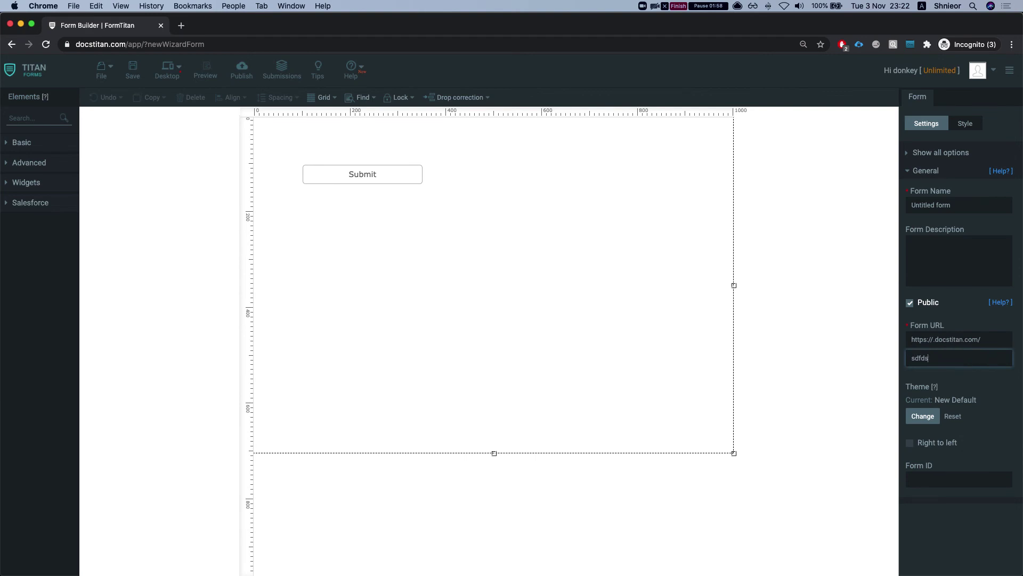
pyautogui.doubleClick(941, 362)
pyautogui.write('asda')
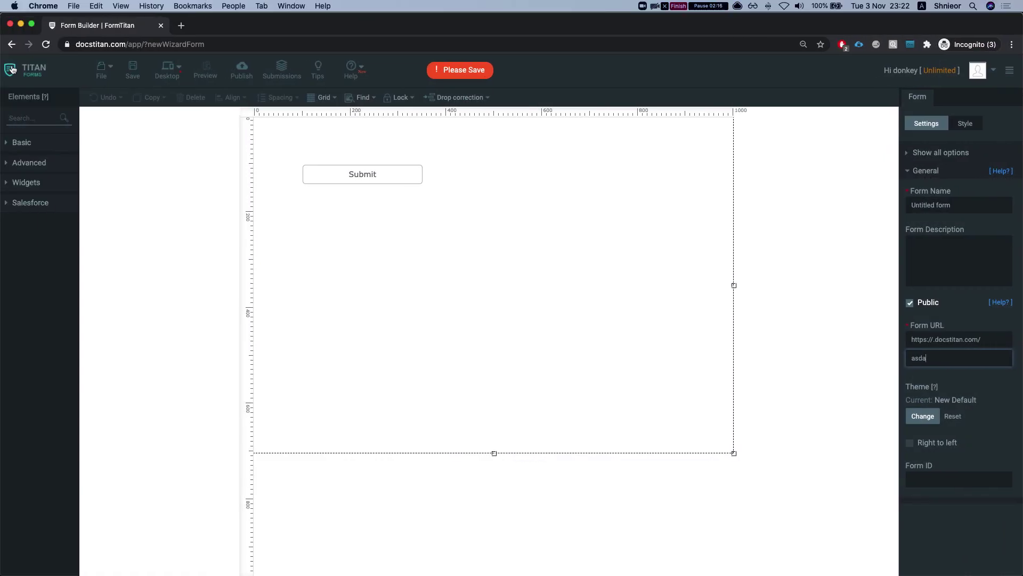
pyautogui.click(13, 69)
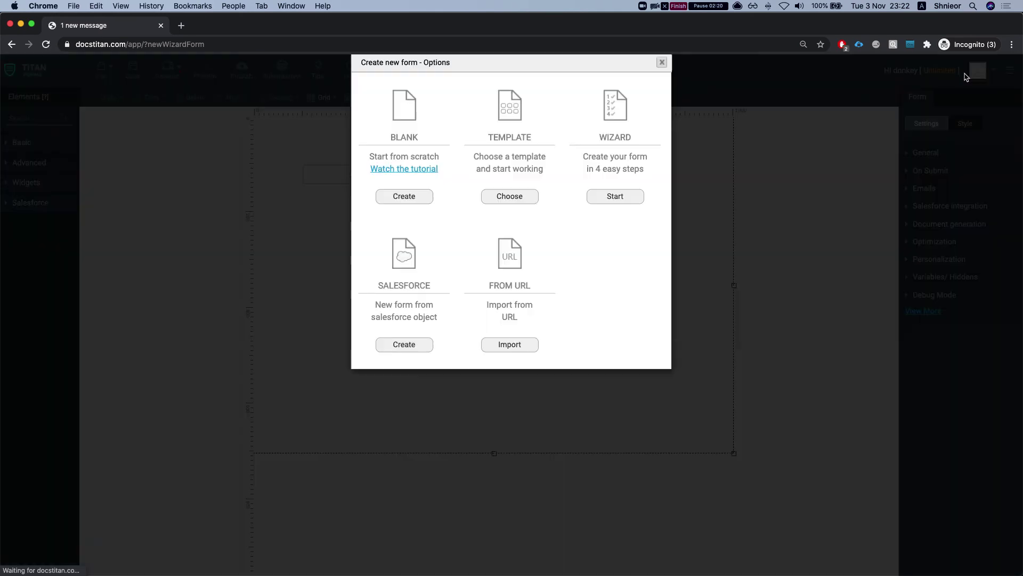
# Generate a new support PIN in the destination account's profile settings and select it for copying
pyautogui.click(968, 78)
pyautogui.click(977, 75)
pyautogui.click(962, 95)
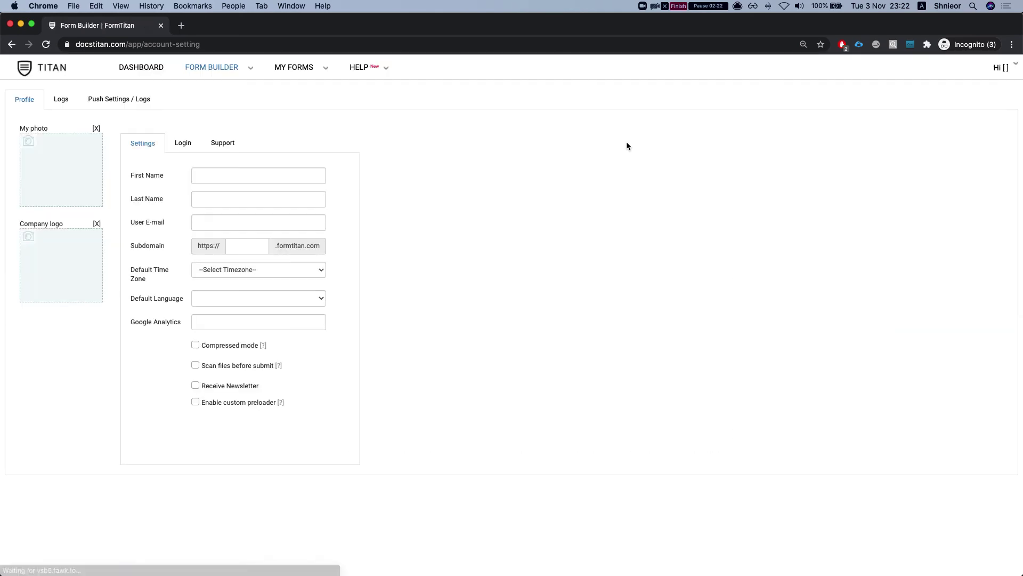
pyautogui.click(501, 106)
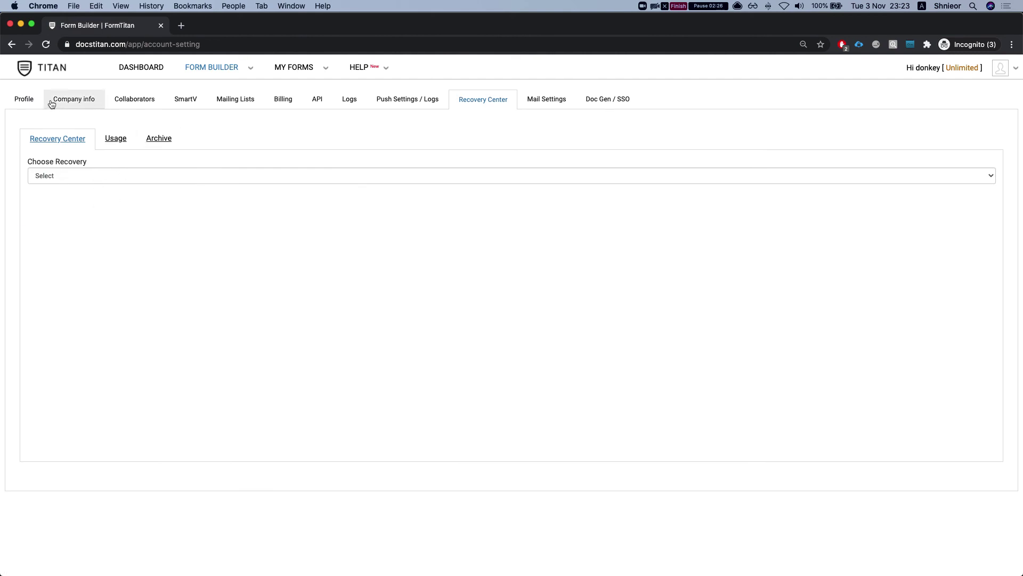
pyautogui.click(27, 100)
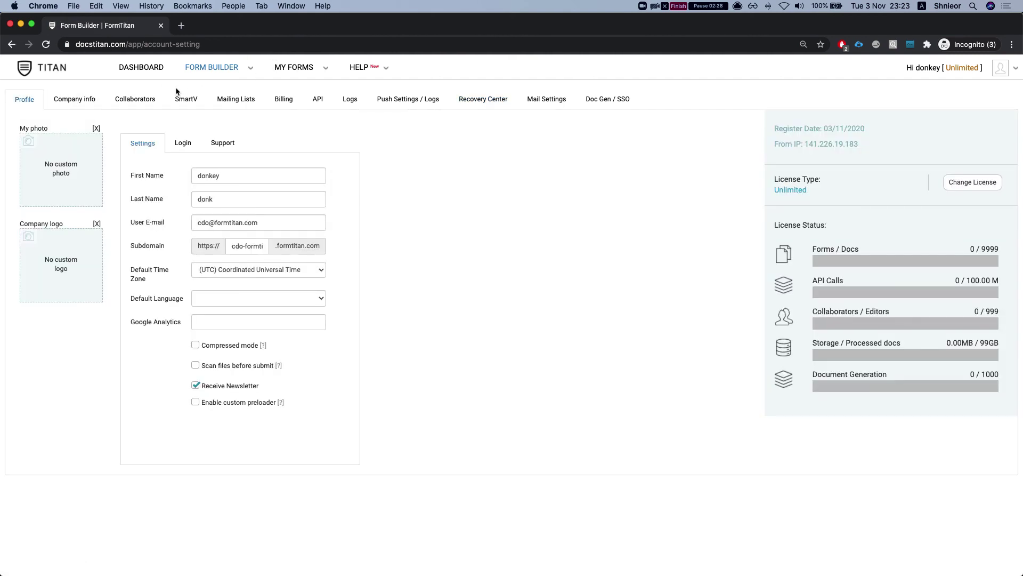
pyautogui.click(220, 145)
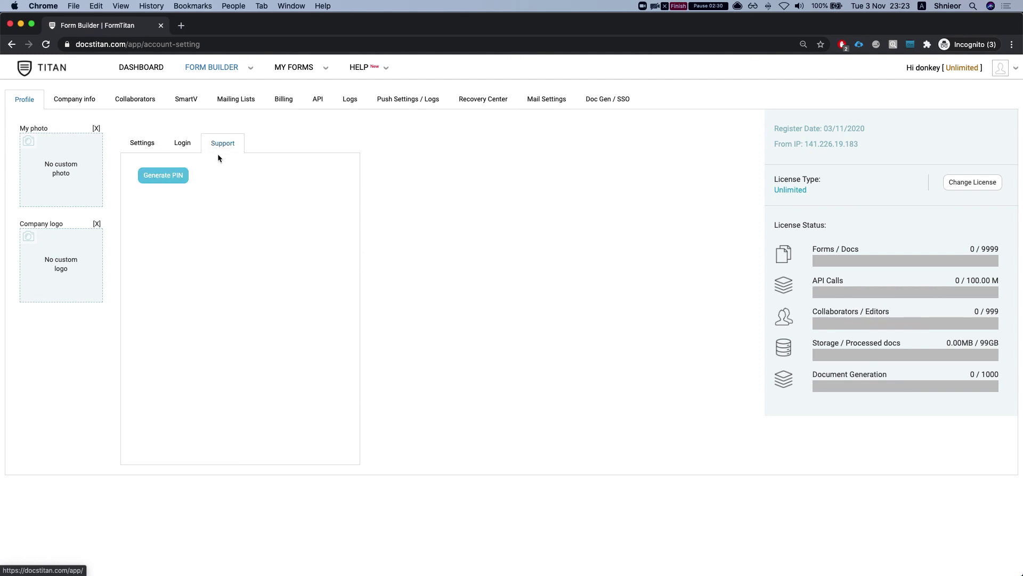
pyautogui.click(176, 176)
pyautogui.click(223, 200)
pyautogui.press('super+c')
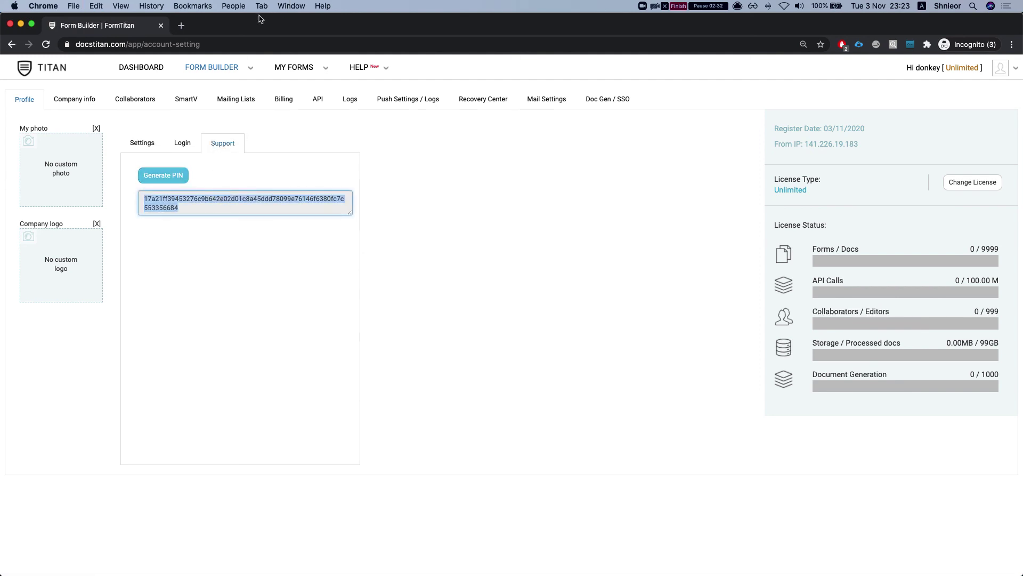
# Replace the account PIN in the source account's form export with the new PIN and send the three selected forms
pyautogui.hotkey('ctrl', 'Left')
pyautogui.doubleClick(470, 116)
pyautogui.press('super+v')
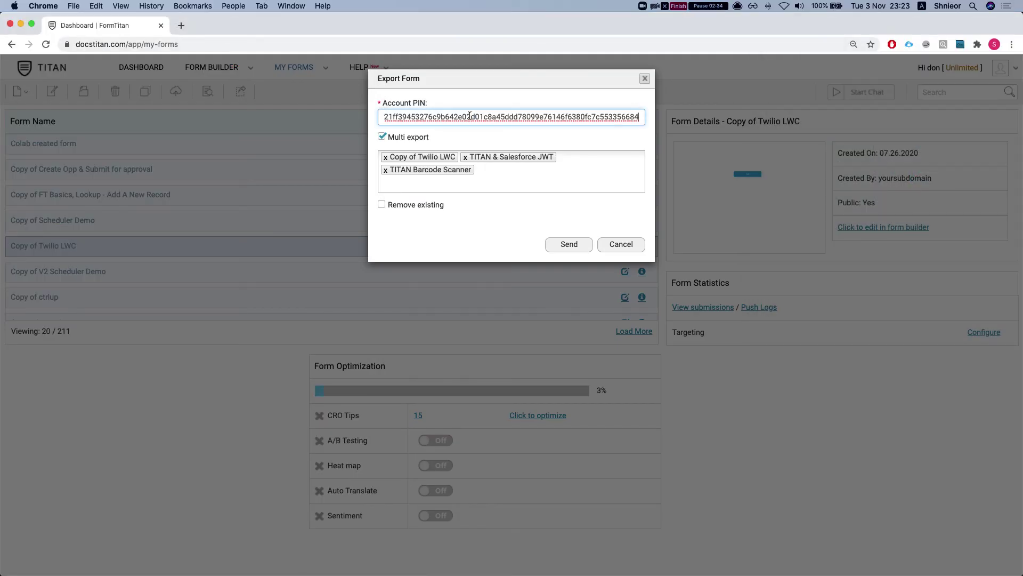
pyautogui.click(567, 244)
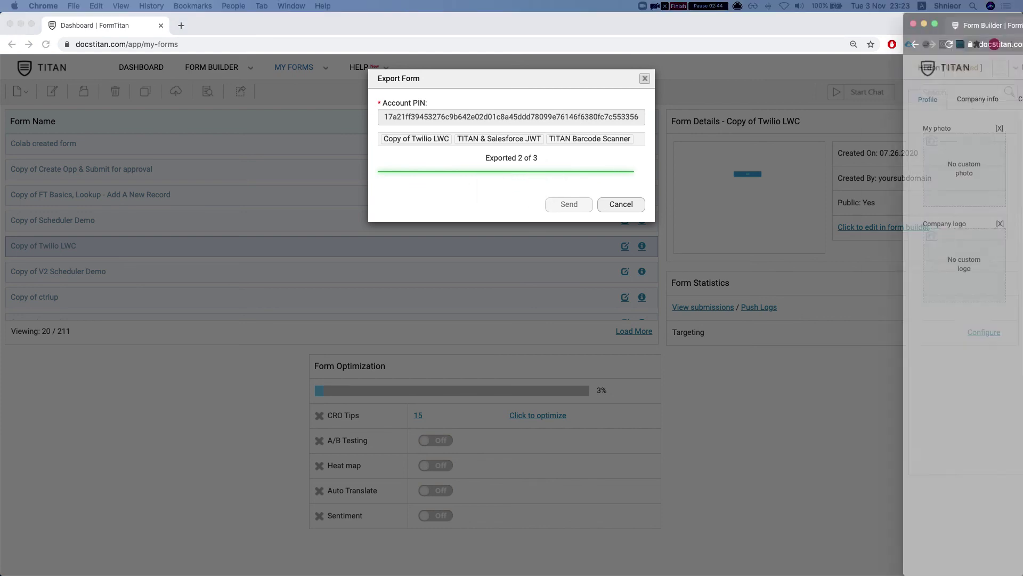
# Check the destination account's form list for the exported forms and open TITAN & Salesforce JWT in the form builder
pyautogui.moveTo(1022, 5); pyautogui.dragTo(505, 4)
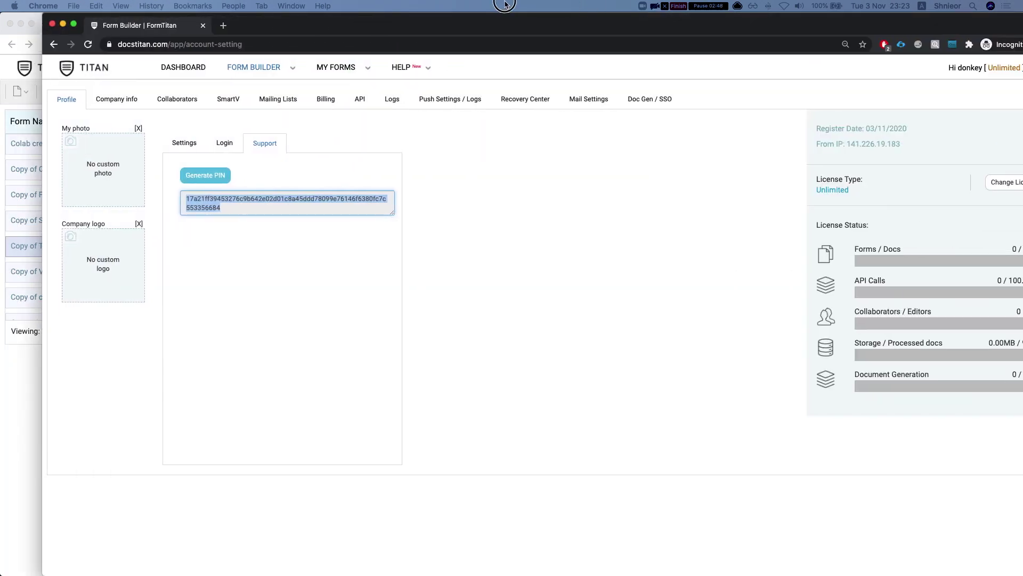
pyautogui.doubleClick(484, 31)
pyautogui.click(480, 207)
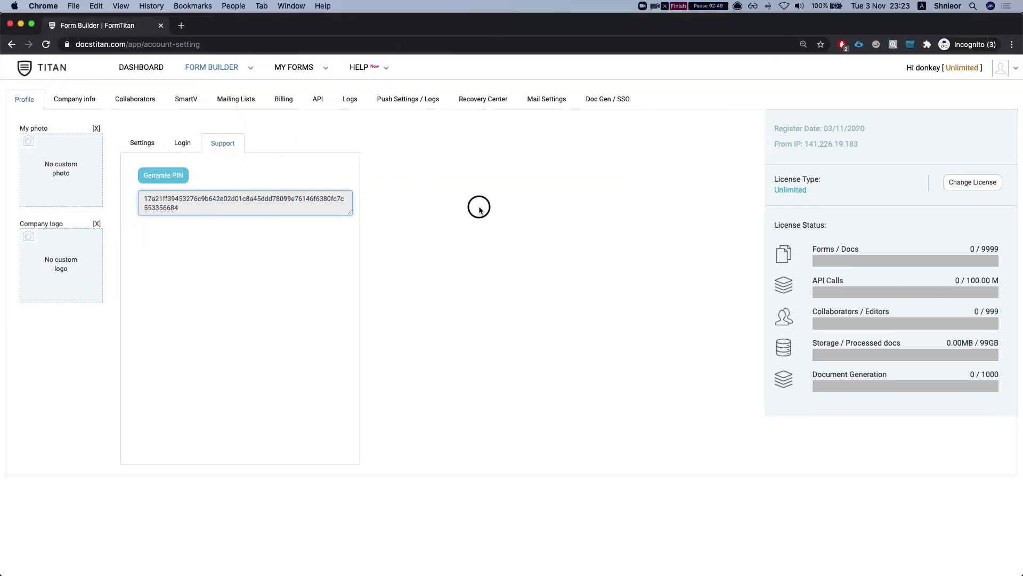
pyautogui.click(150, 70)
pyautogui.click(180, 154)
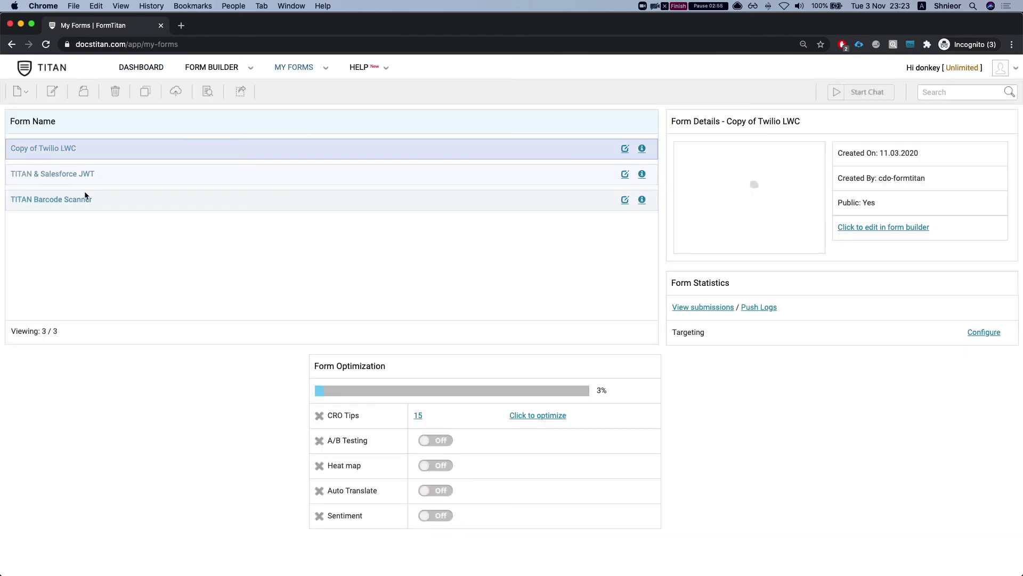
pyautogui.click(625, 174)
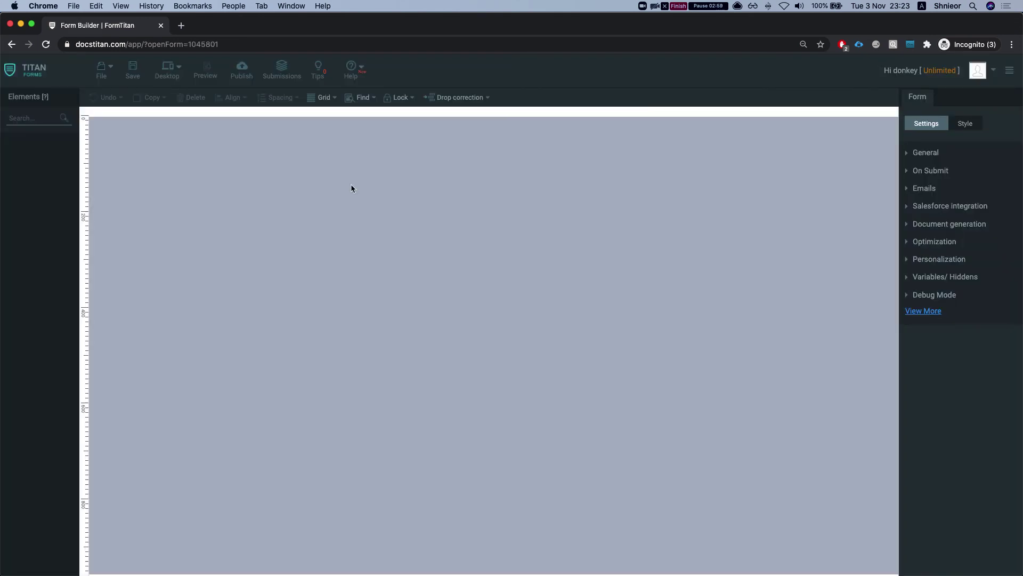